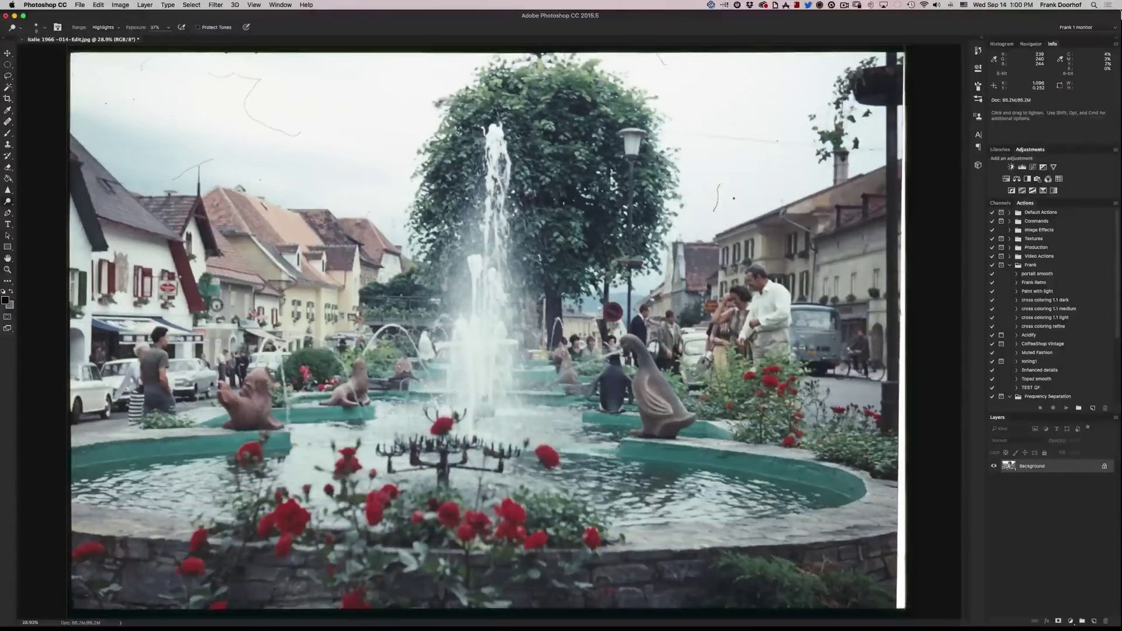
- Launch the LaserSoft SRDx filter, maximize its window and fit the whole photo in the preview
{"action": "left_click", "coordinate": [216, 5]}
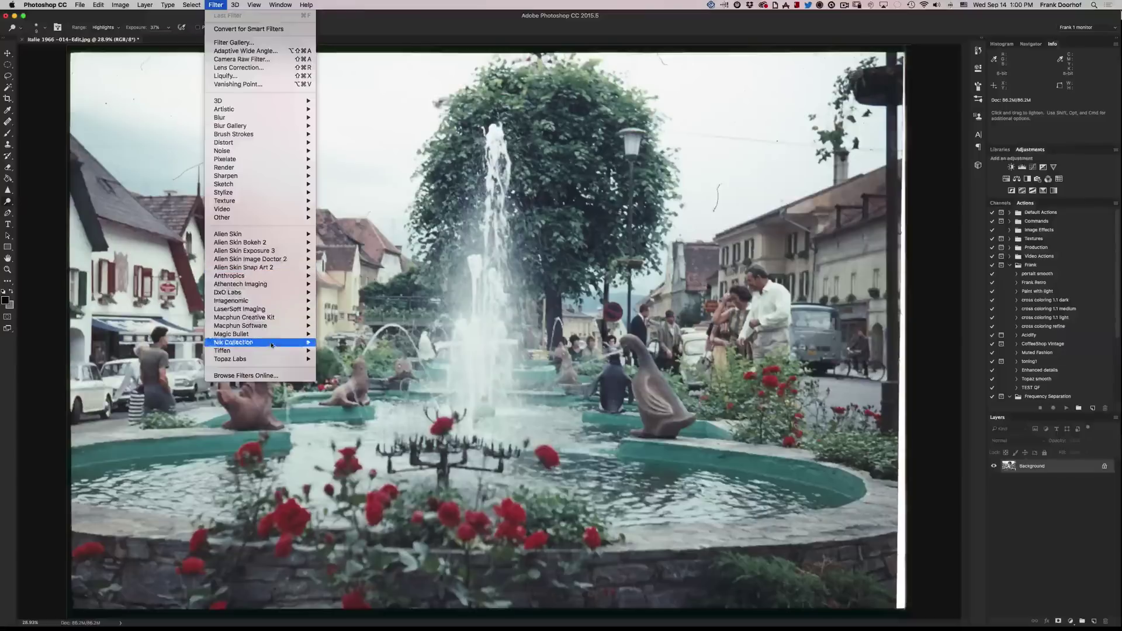
{"action": "mouse_move", "coordinate": [278, 309]}
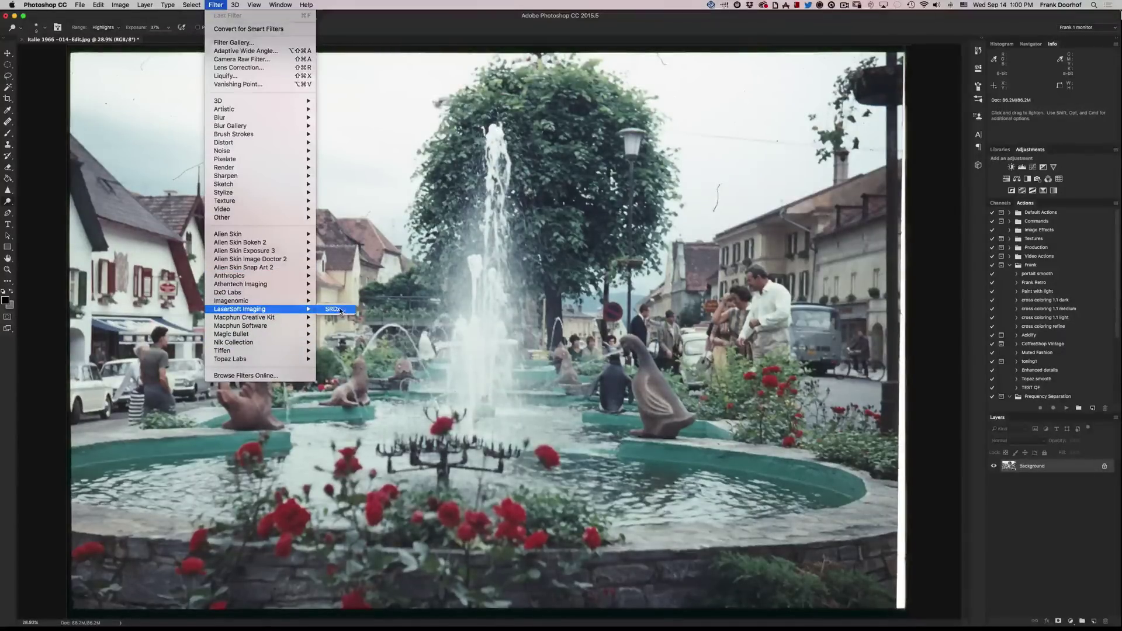
{"action": "left_click", "coordinate": [341, 311]}
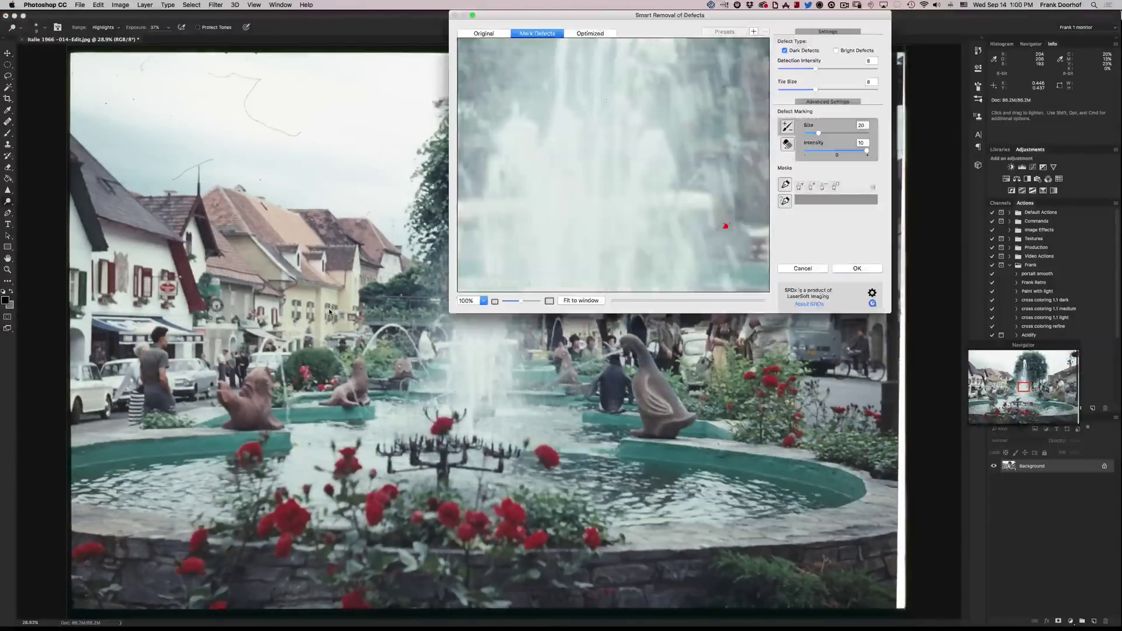
{"action": "left_click", "coordinate": [472, 15]}
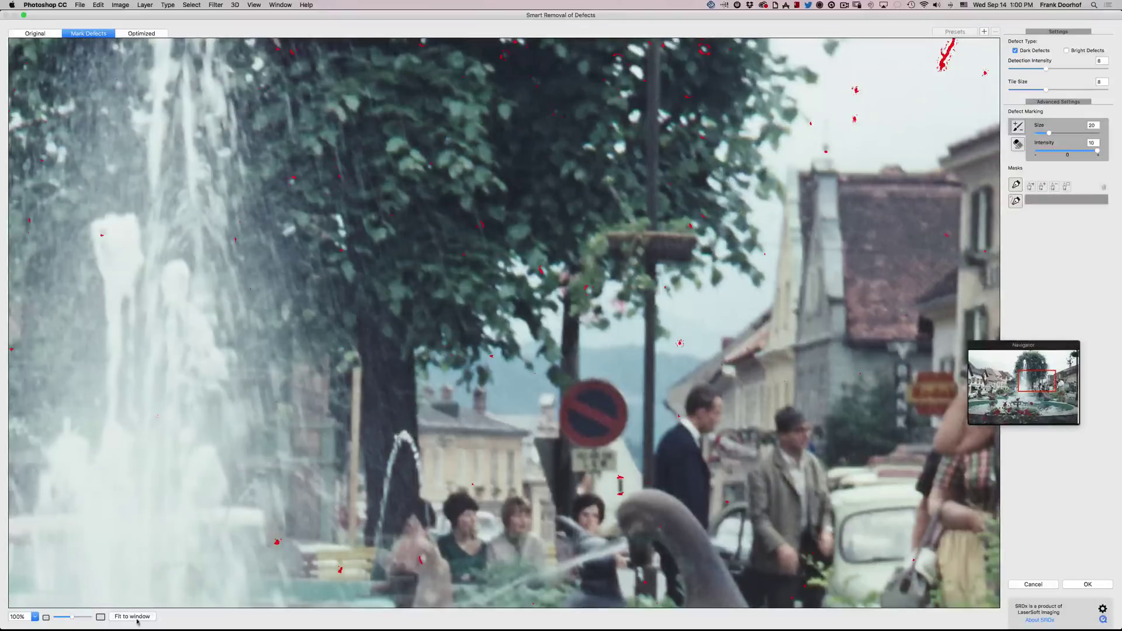
{"action": "left_click", "coordinate": [139, 615]}
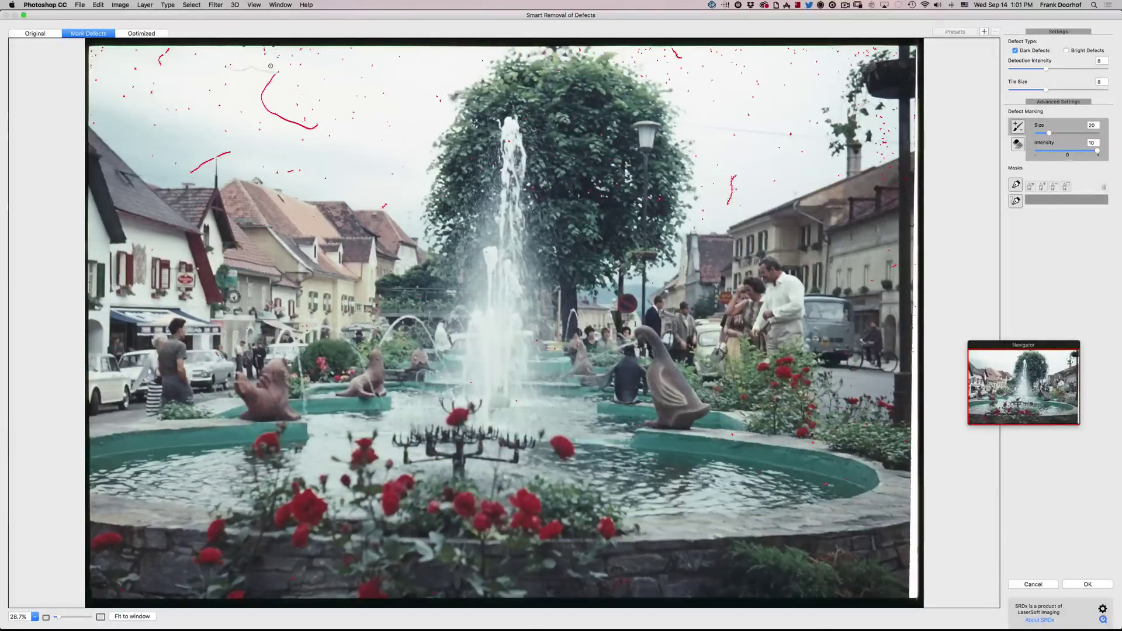
- Enlarge the marking brush to size 47, mark the upper-left sky scratch, and set detection intensity to 11
{"action": "key", "text": "bracketright"}
{"action": "key", "text": "bracketright"}
{"action": "key", "text": "bracketright"}
{"action": "key", "text": "bracketright"}
{"action": "key", "text": "bracketright"}
{"action": "left_click_drag", "start_coordinate": [228, 64], "coordinate": [271, 68]}
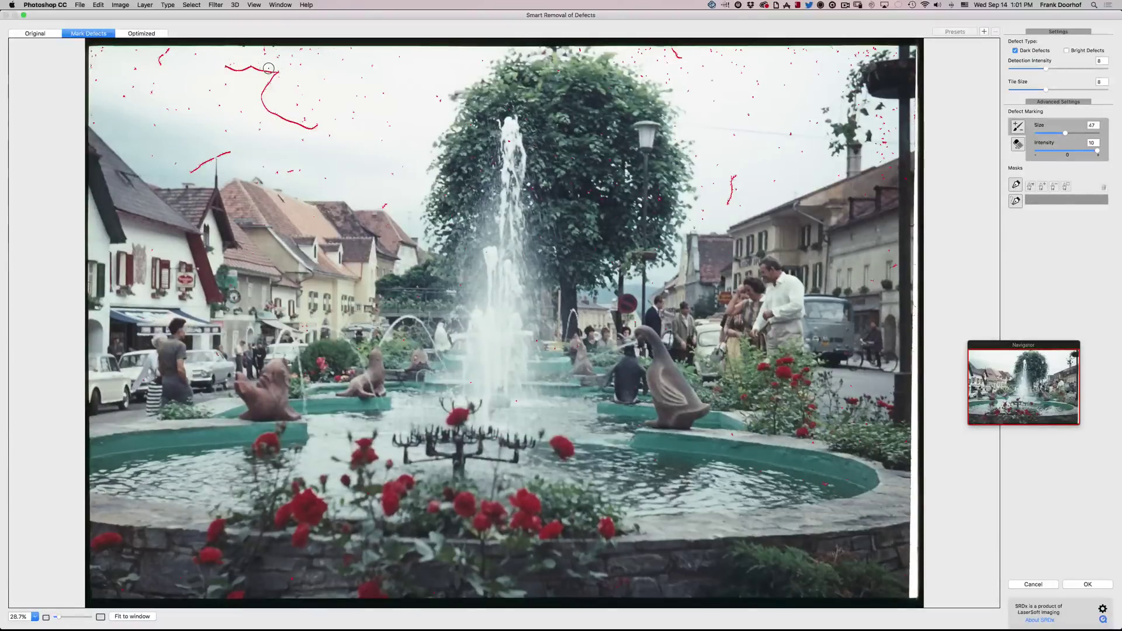
{"action": "left_click_drag", "start_coordinate": [1054, 70], "coordinate": [1064, 70]}
- With the marking eraser at size 50, erase false red marks on the duck statue and street
{"action": "left_click", "coordinate": [1017, 145]}
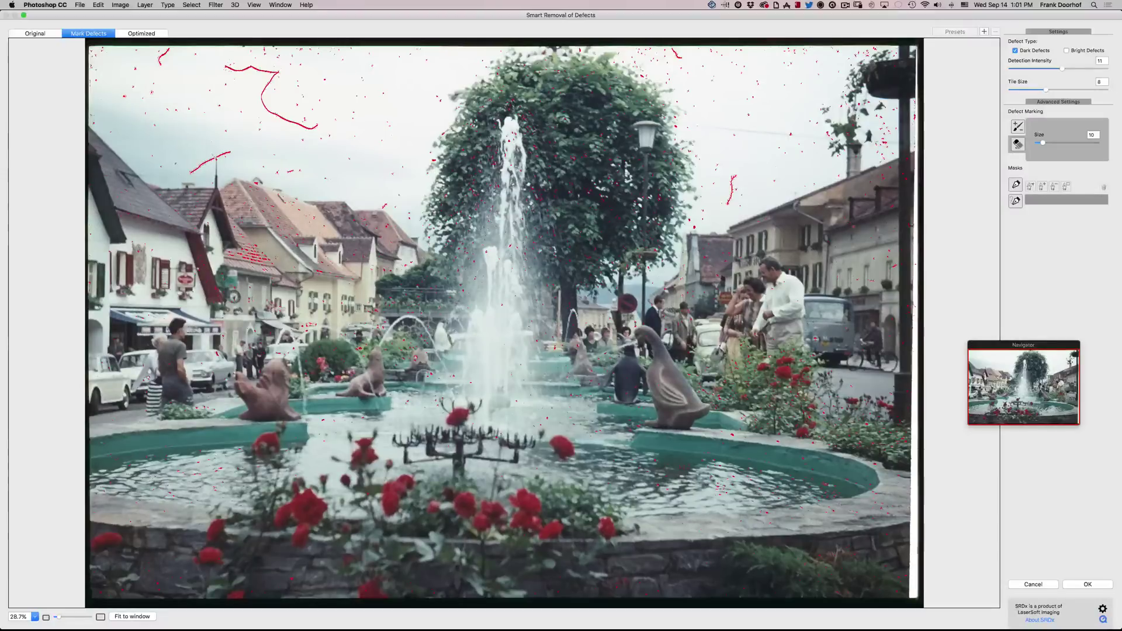
{"action": "key", "text": "bracketleft"}
{"action": "key", "text": "bracketleft"}
{"action": "key", "text": "bracketleft"}
{"action": "key", "text": "bracketleft"}
{"action": "key", "text": "bracketleft"}
{"action": "key", "text": "bracketleft"}
{"action": "key", "text": "bracketright"}
{"action": "key", "text": "bracketright"}
{"action": "key", "text": "bracketright"}
{"action": "key", "text": "bracketright"}
{"action": "key", "text": "bracketright"}
{"action": "key", "text": "bracketright"}
{"action": "key", "text": "bracketright"}
{"action": "key", "text": "bracketright"}
{"action": "key", "text": "bracketright"}
{"action": "key", "text": "bracketright"}
{"action": "key", "text": "bracketright"}
{"action": "key", "text": "bracketright"}
{"action": "key", "text": "bracketright"}
{"action": "key", "text": "bracketright"}
{"action": "mouse_move", "coordinate": [880, 193]}
{"action": "left_mouse_down"}
{"action": "mouse_move", "coordinate": [877, 183]}
{"action": "mouse_move", "coordinate": [910, 162]}
{"action": "mouse_move", "coordinate": [885, 217]}
{"action": "left_mouse_up"}
{"action": "mouse_move", "coordinate": [725, 297]}
{"action": "left_mouse_down"}
{"action": "mouse_move", "coordinate": [738, 249]}
{"action": "mouse_move", "coordinate": [699, 255]}
{"action": "mouse_move", "coordinate": [662, 327]}
{"action": "mouse_move", "coordinate": [668, 354]}
{"action": "mouse_move", "coordinate": [709, 355]}
{"action": "left_mouse_up"}
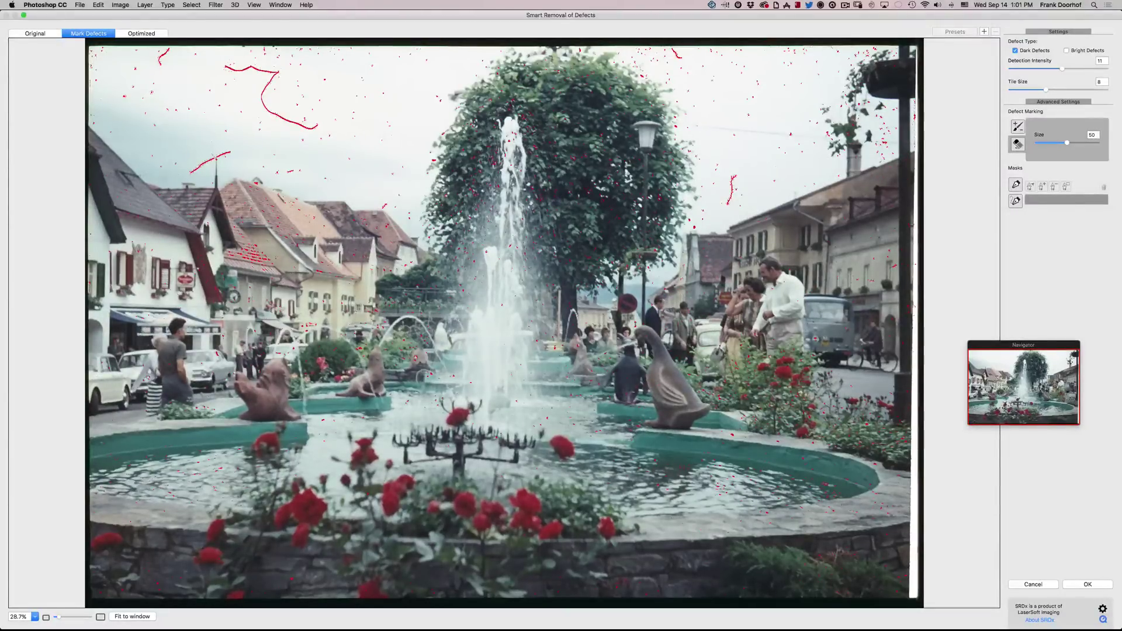
{"action": "mouse_move", "coordinate": [625, 389]}
{"action": "left_mouse_down"}
{"action": "mouse_move", "coordinate": [637, 428]}
{"action": "mouse_move", "coordinate": [619, 431]}
{"action": "left_mouse_up"}
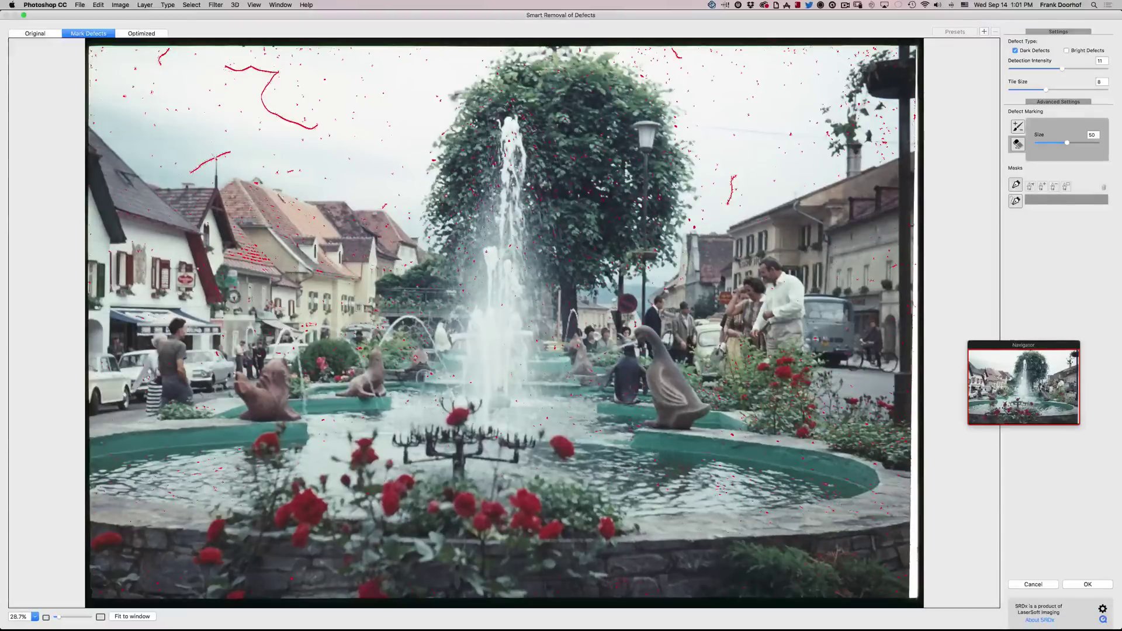
{"action": "left_click", "coordinate": [675, 408]}
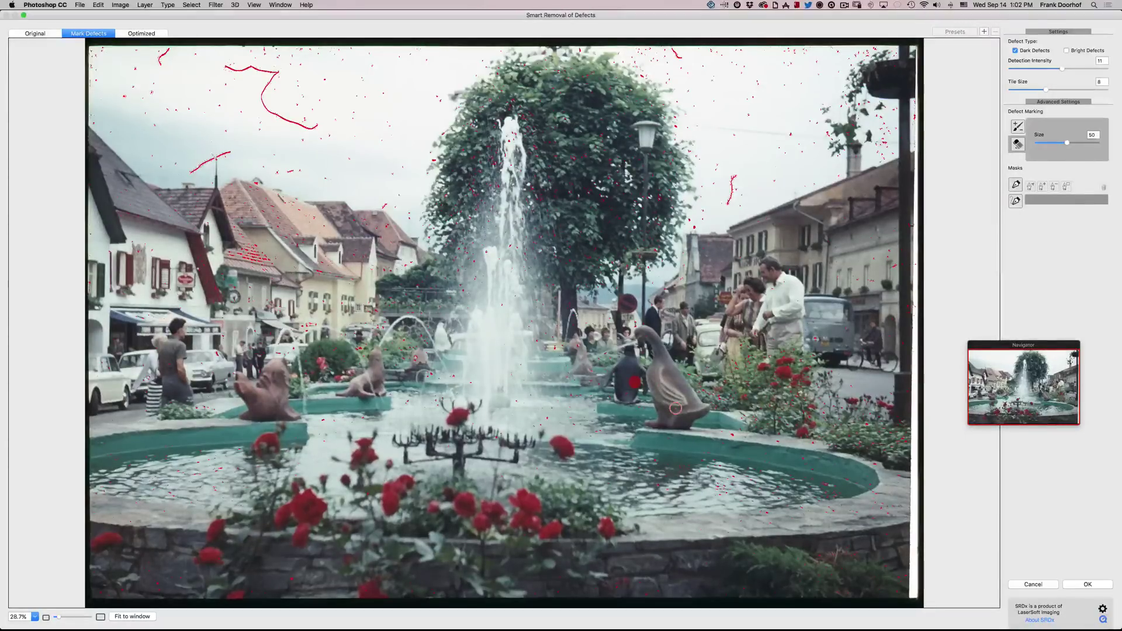
{"action": "left_click", "coordinate": [634, 381]}
- Draw a new closed polygon path mask around the upper-left sky scratch
{"action": "left_click", "coordinate": [1016, 184]}
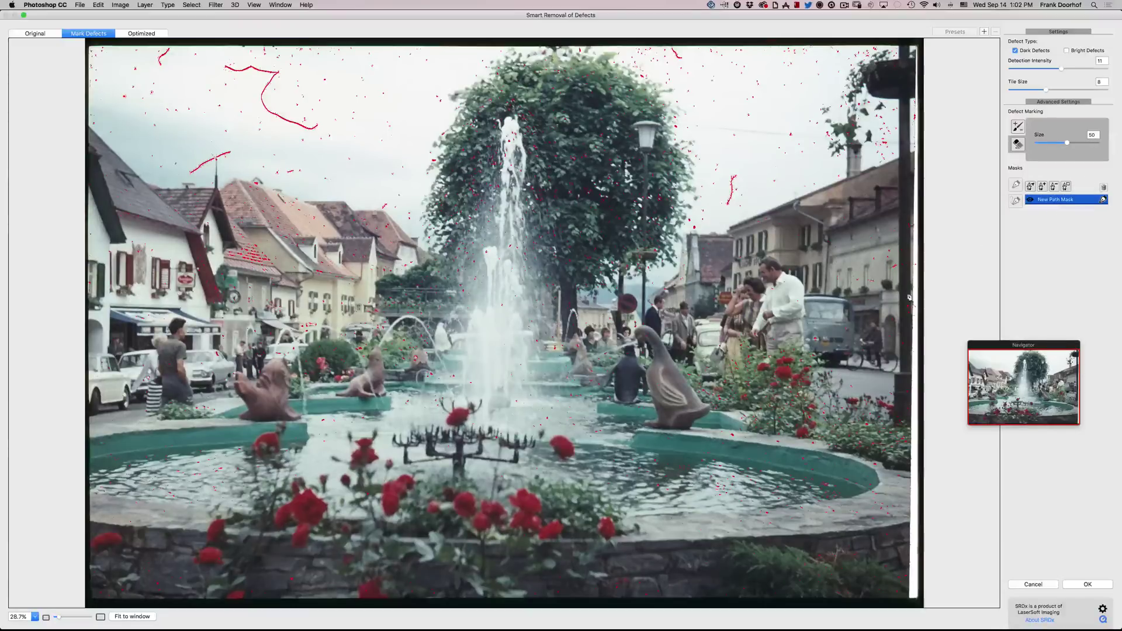
{"action": "left_click", "coordinate": [224, 54]}
{"action": "left_click", "coordinate": [218, 113]}
{"action": "left_click", "coordinate": [305, 152]}
{"action": "left_click", "coordinate": [342, 133]}
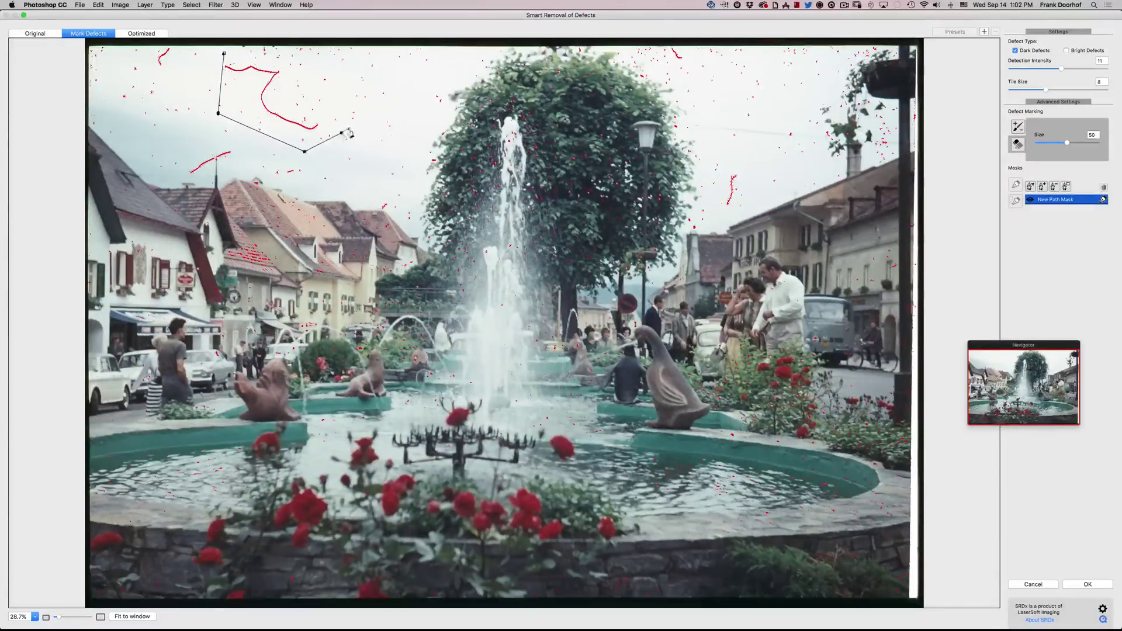
{"action": "left_click", "coordinate": [358, 120]}
{"action": "left_click", "coordinate": [309, 66]}
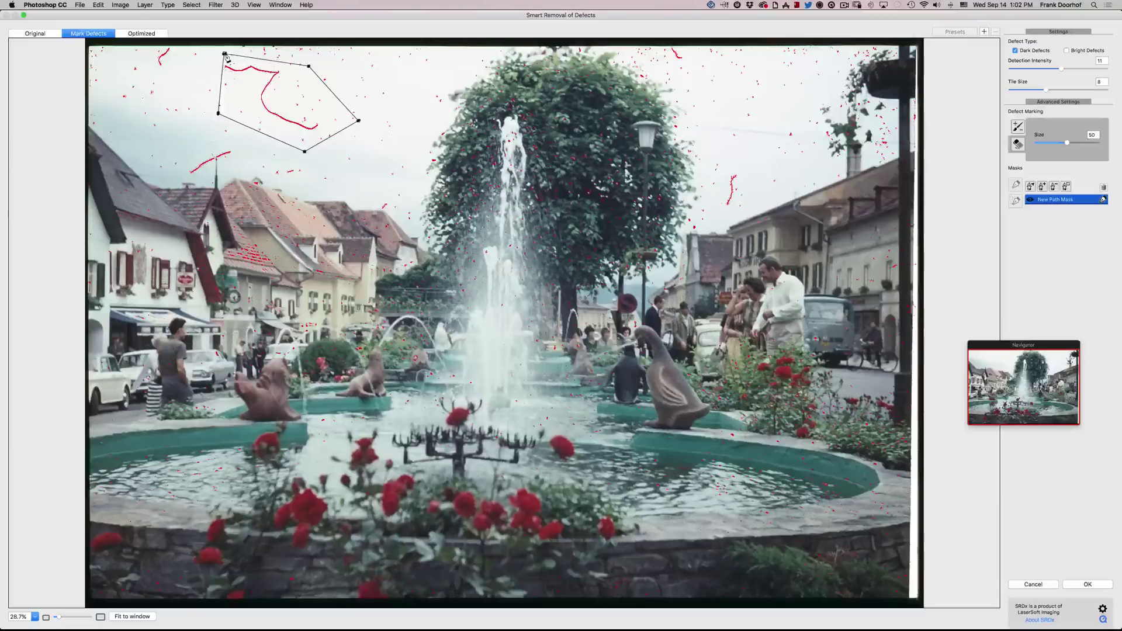
{"action": "left_click", "coordinate": [224, 54]}
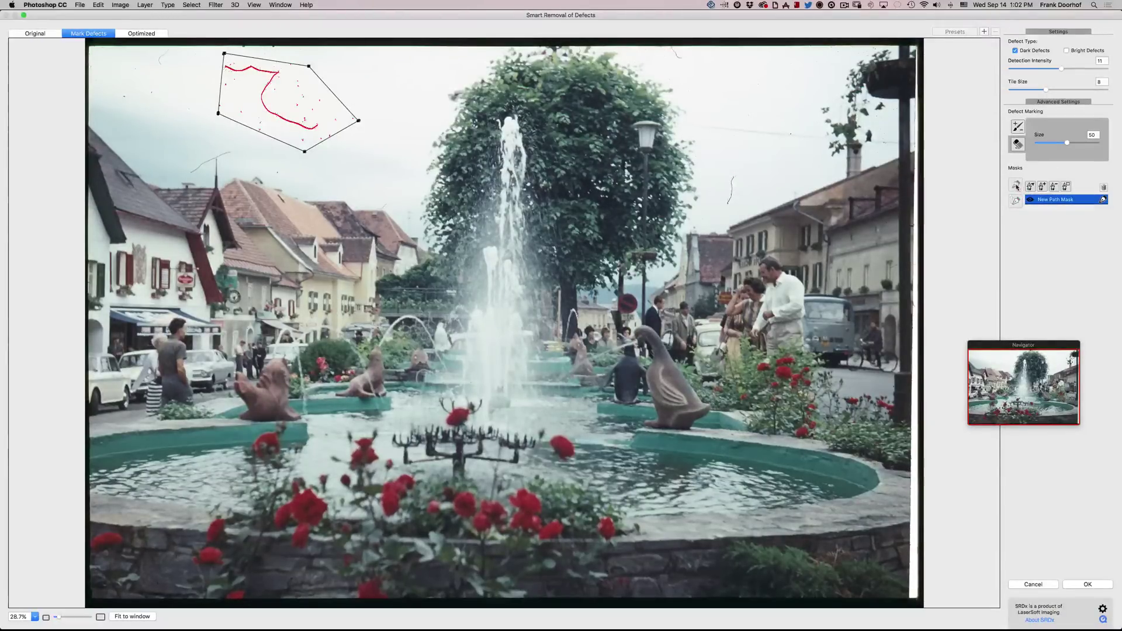
- Draw a four-point polygon mask around the small scratch right of the tree
{"action": "left_click", "coordinate": [1042, 186]}
{"action": "left_click", "coordinate": [727, 165]}
{"action": "left_click", "coordinate": [715, 215]}
{"action": "left_click", "coordinate": [740, 211]}
{"action": "left_click", "coordinate": [752, 166]}
{"action": "left_click", "coordinate": [727, 165]}
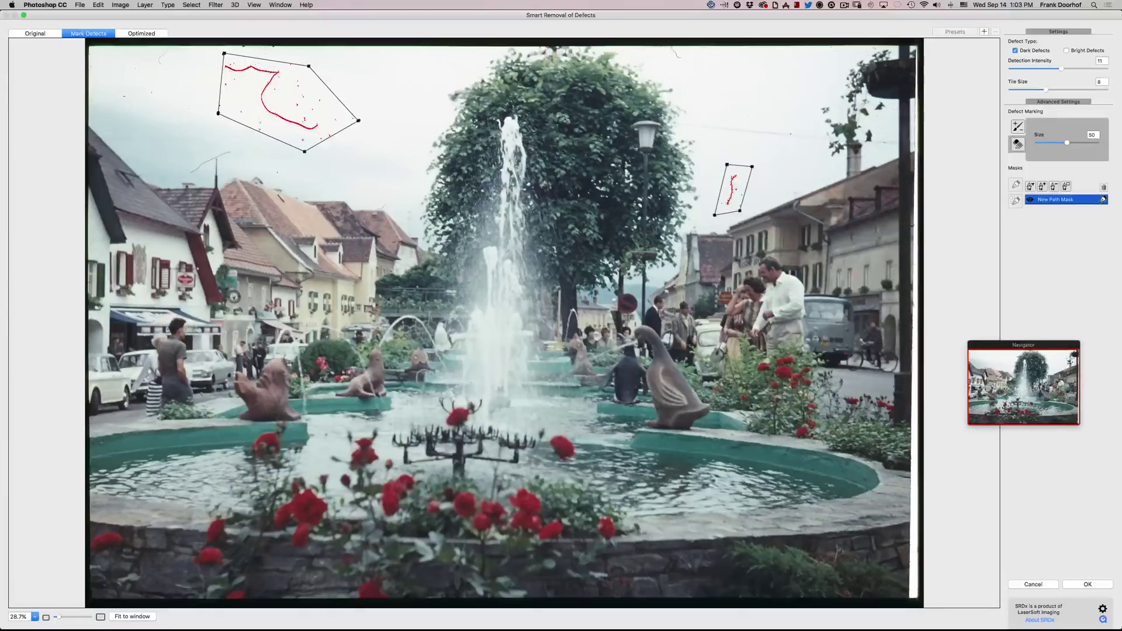
- Move one vertex of the small polygon, then apply the mask option to refresh defect detection
{"action": "left_click", "coordinate": [1054, 186]}
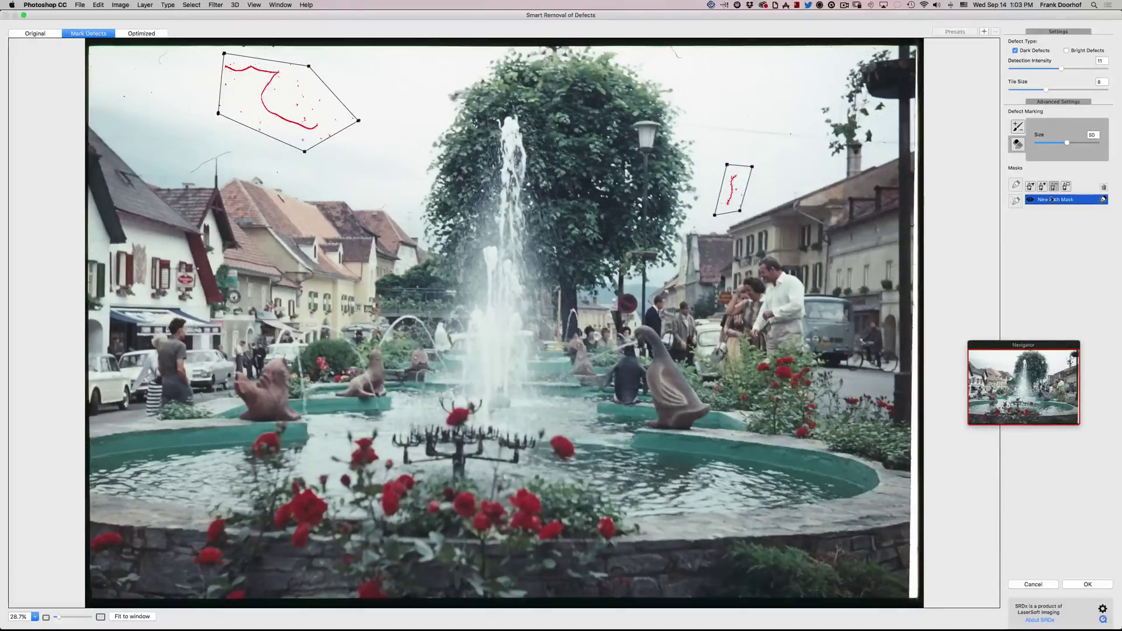
{"action": "left_click_drag", "start_coordinate": [727, 165], "coordinate": [760, 153]}
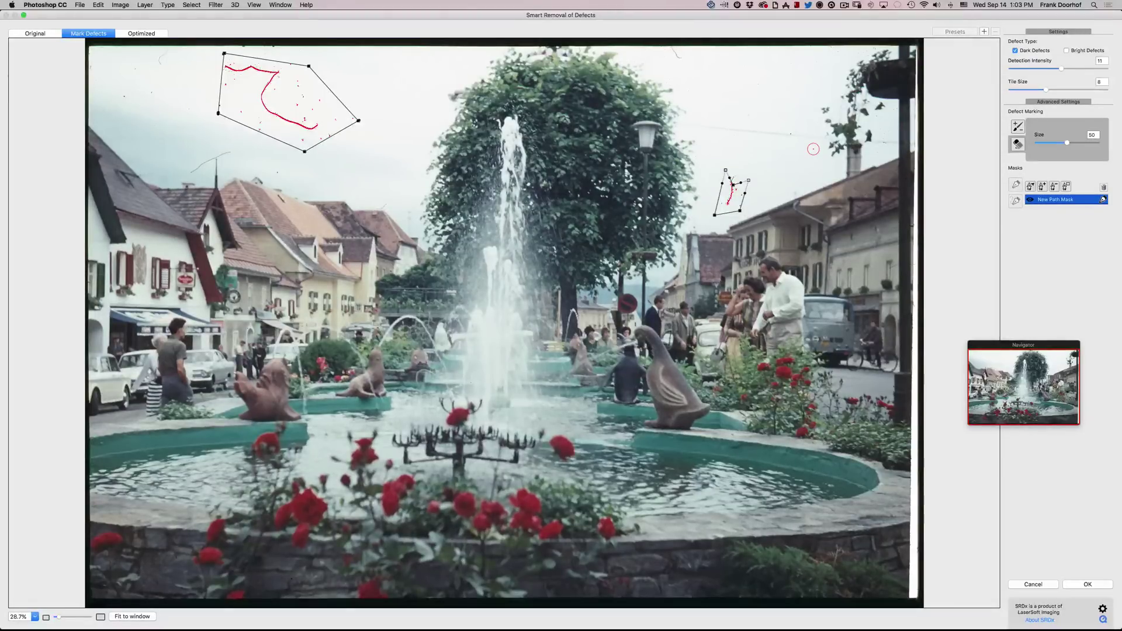
{"action": "left_click", "coordinate": [1066, 186]}
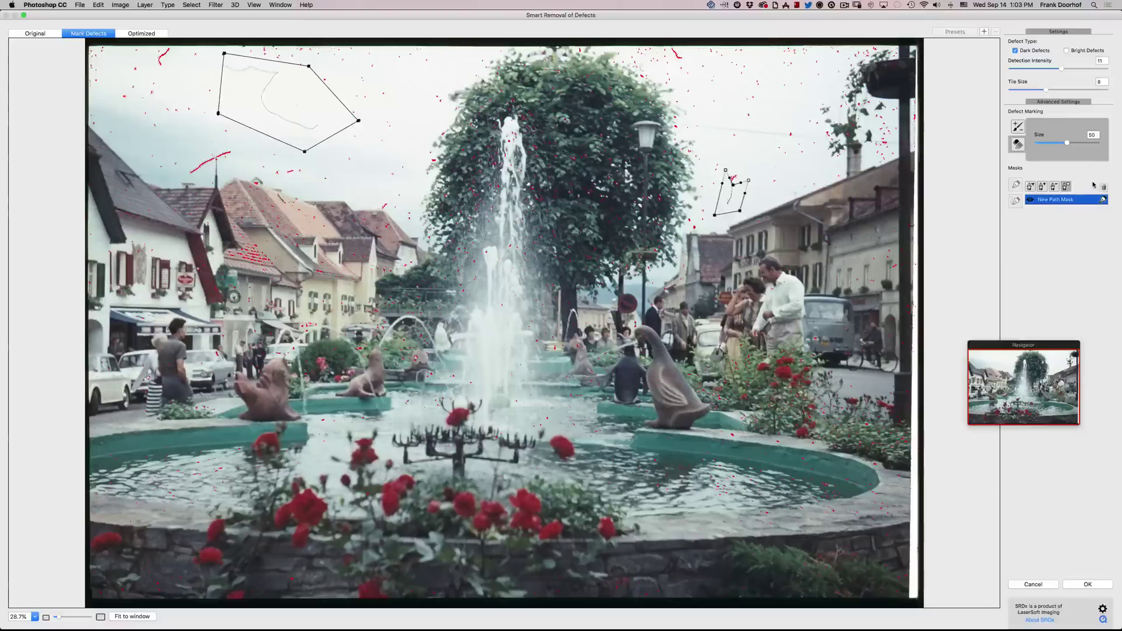
- Delete the path masks, lower detection intensity to catch the long scratches, and apply the removal
{"action": "left_click", "coordinate": [1104, 186]}
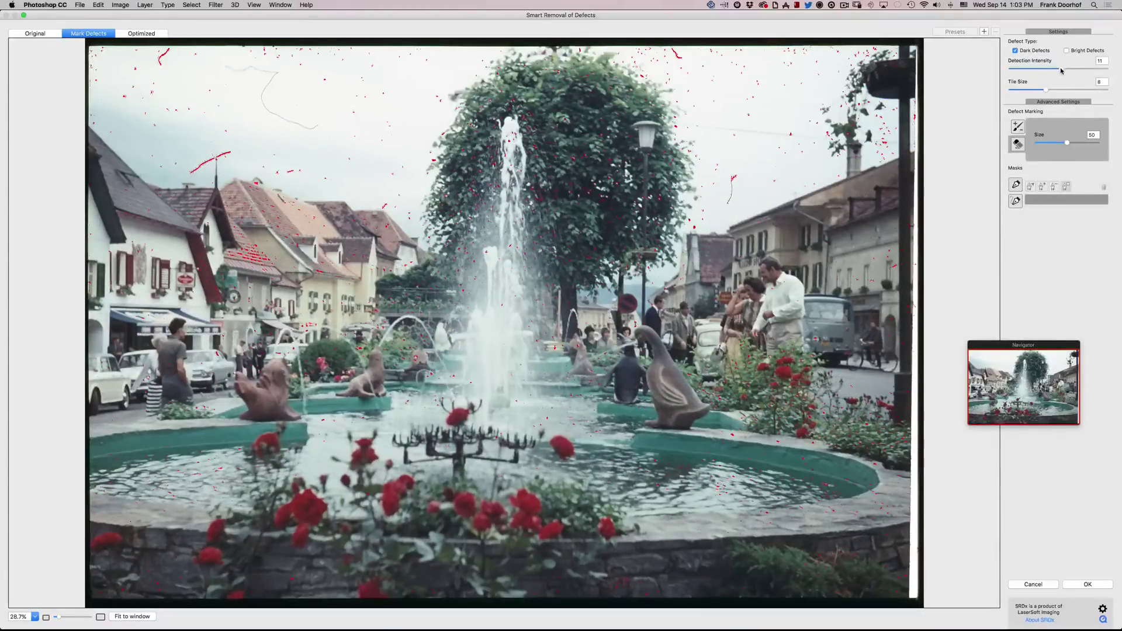
{"action": "left_click_drag", "start_coordinate": [1062, 71], "coordinate": [1050, 70]}
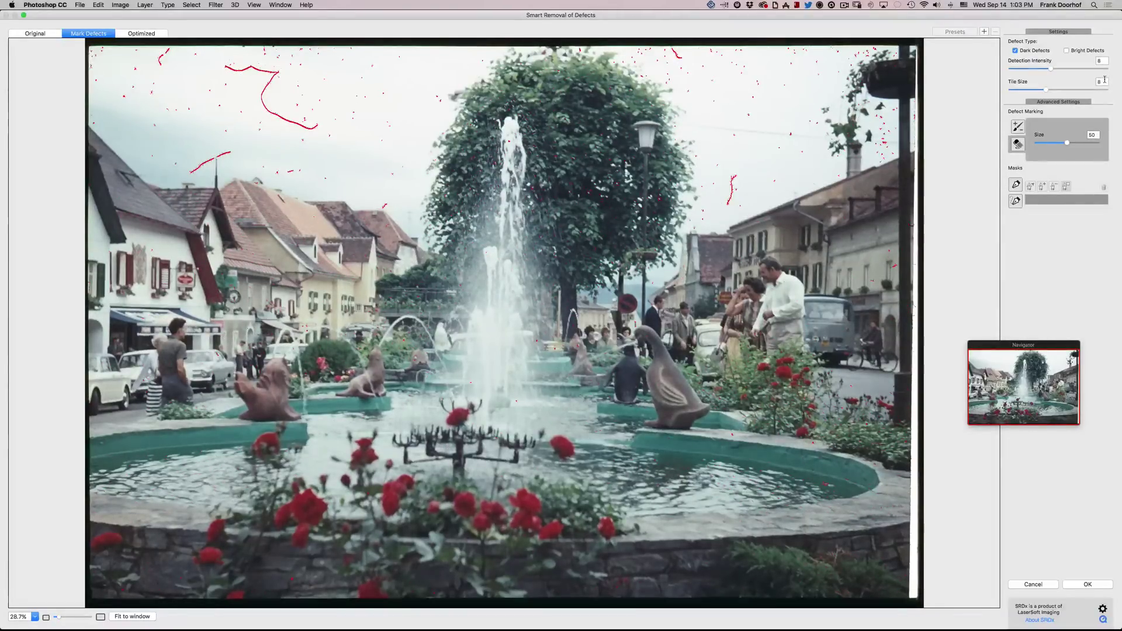
{"action": "left_click", "coordinate": [1089, 585]}
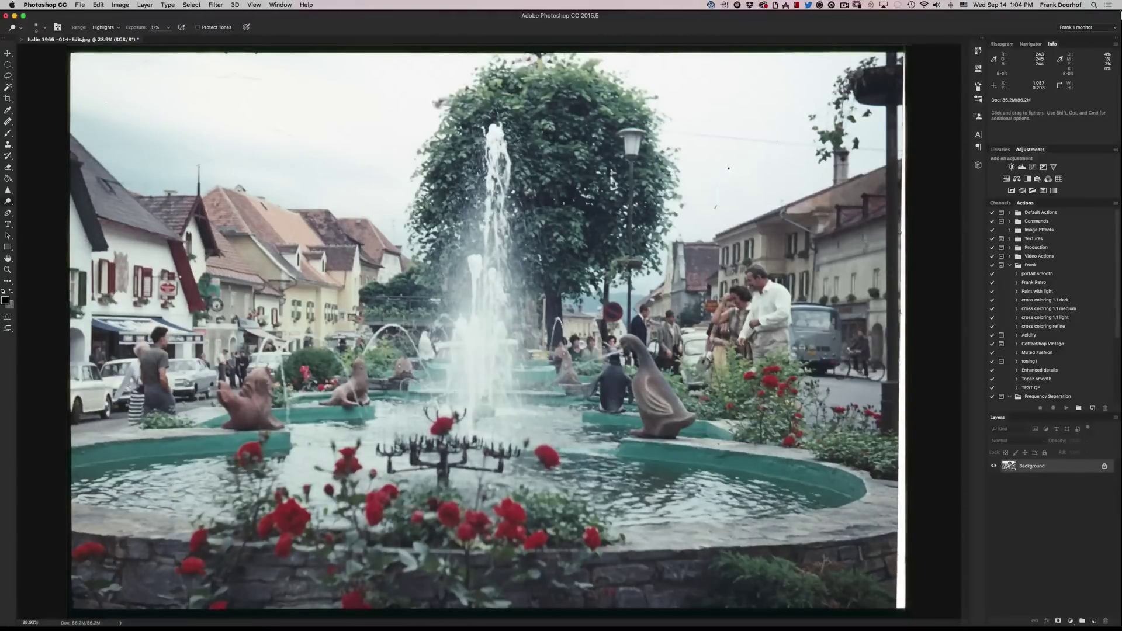
{"action": "left_click", "coordinate": [99, 5]}
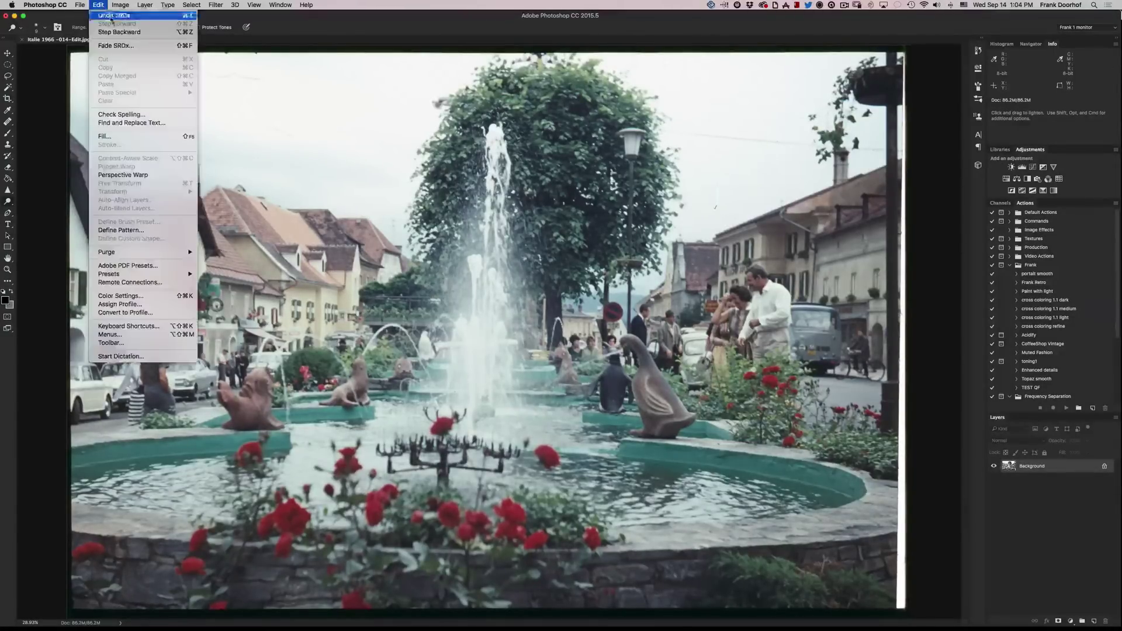
{"action": "left_click", "coordinate": [120, 32]}
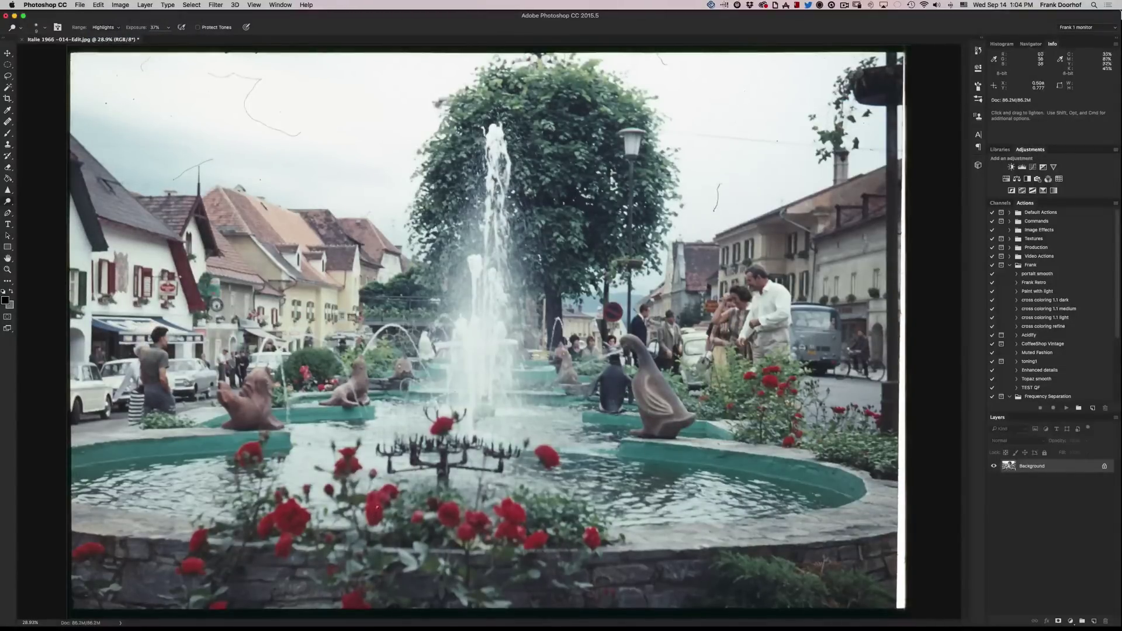
{"action": "left_click", "coordinate": [98, 4]}
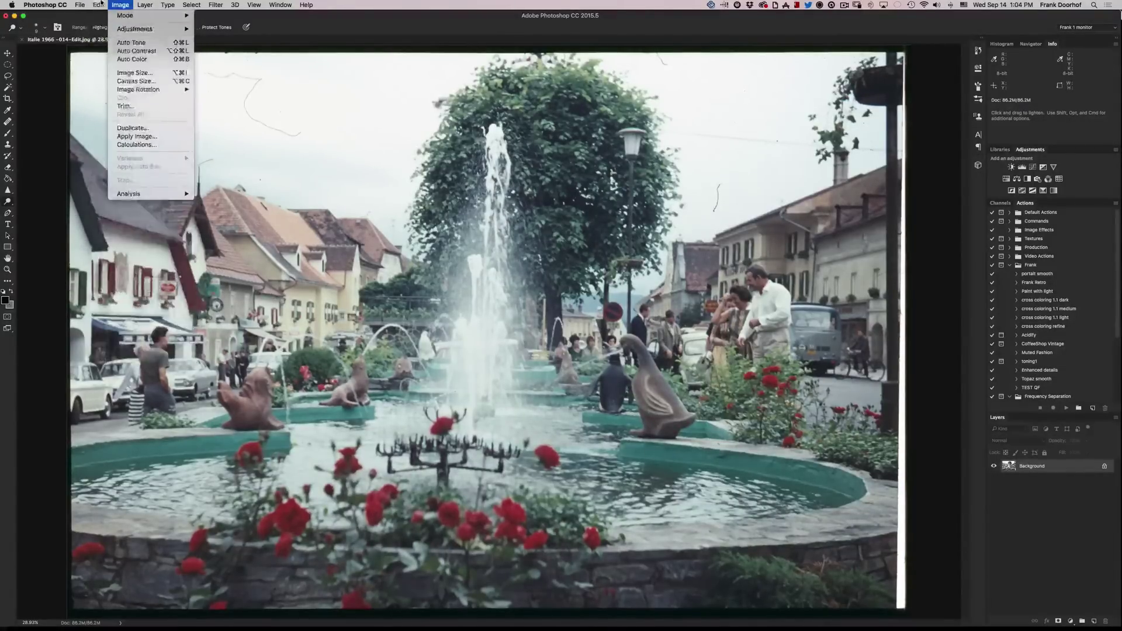
{"action": "left_click", "coordinate": [109, 24]}
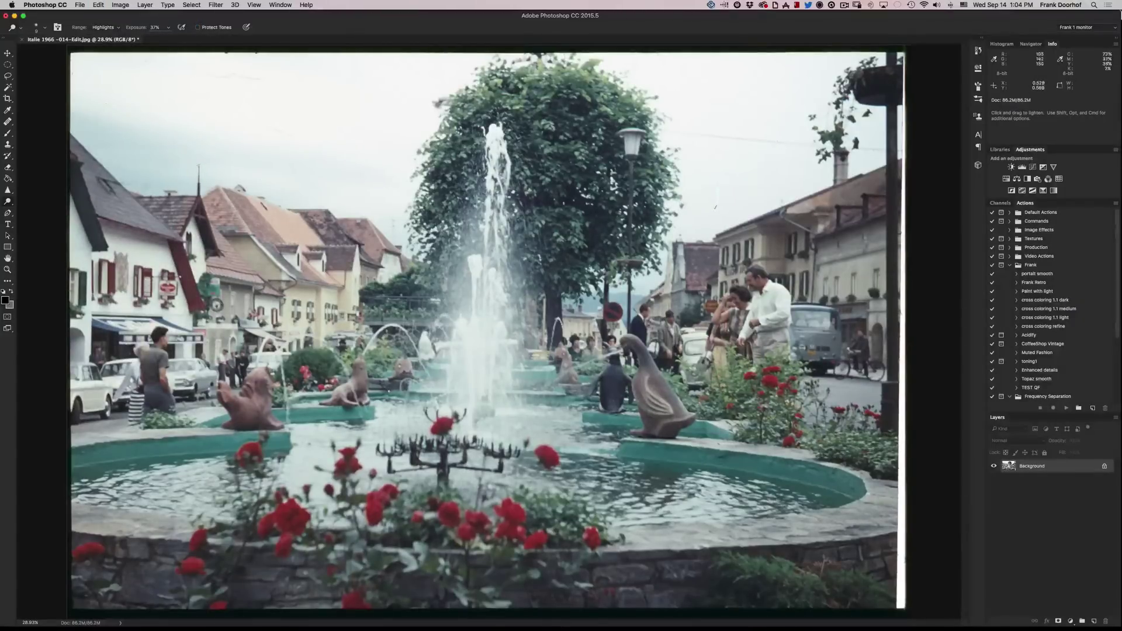
- Paint out the leftover sky specks with the Spot Healing Brush
{"action": "key", "text": "j"}
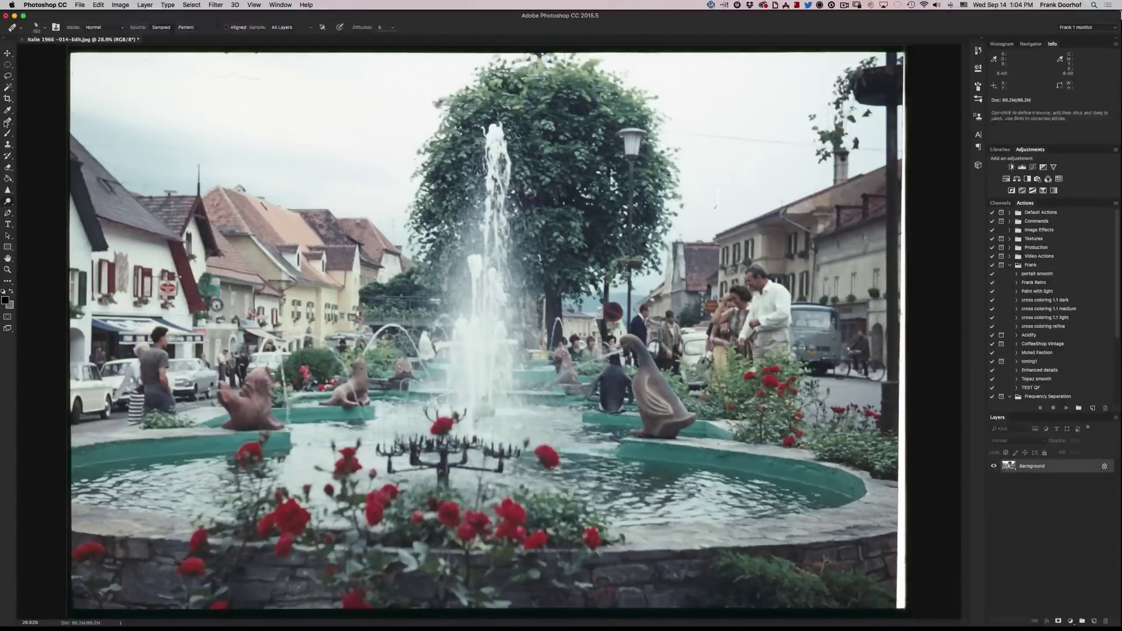
{"action": "left_click", "coordinate": [234, 92], "text": "alt"}
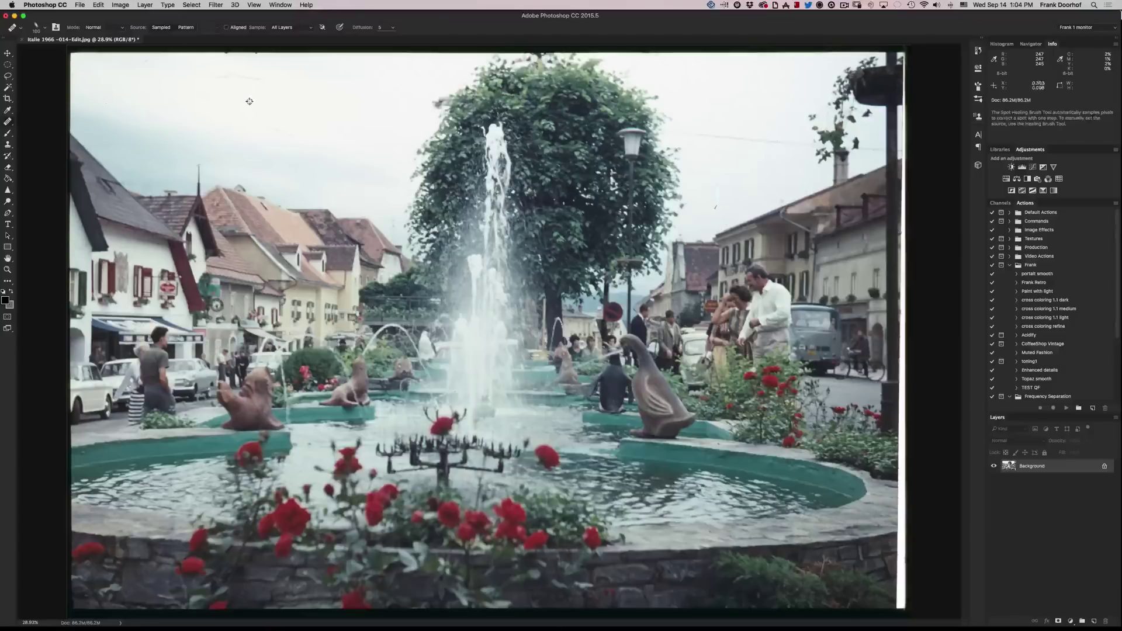
{"action": "left_click_drag", "start_coordinate": [248, 72], "coordinate": [248, 71]}
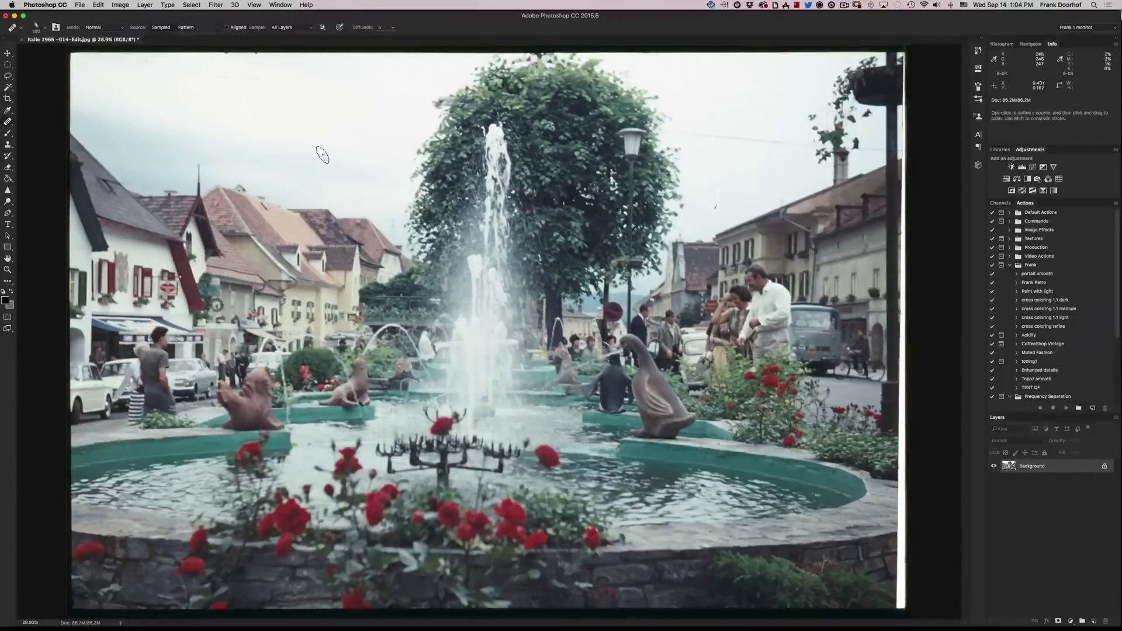